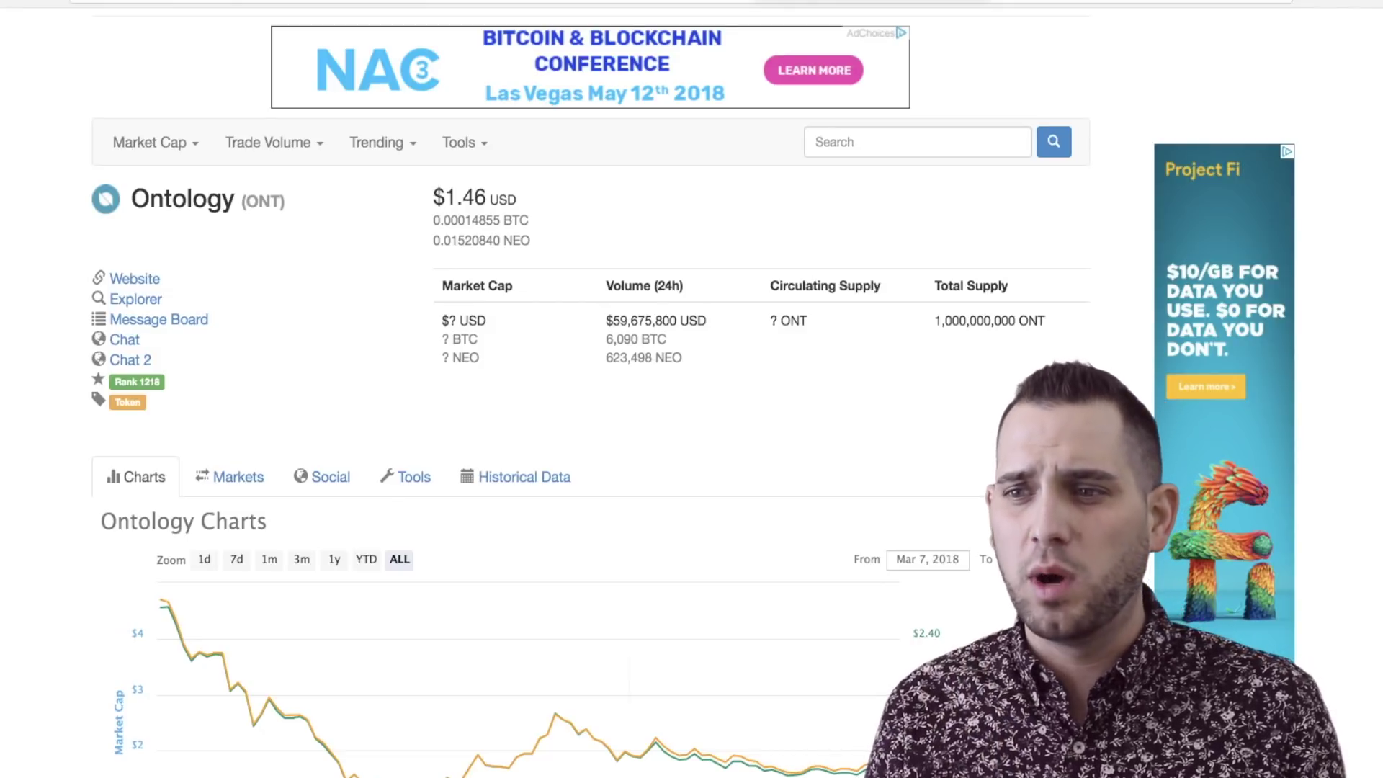
# - Switch from the CoinMarketCap Ontology page to the NEO Tracker Ontology asset page
pyautogui.hotkey('ctrl', 'Tab')
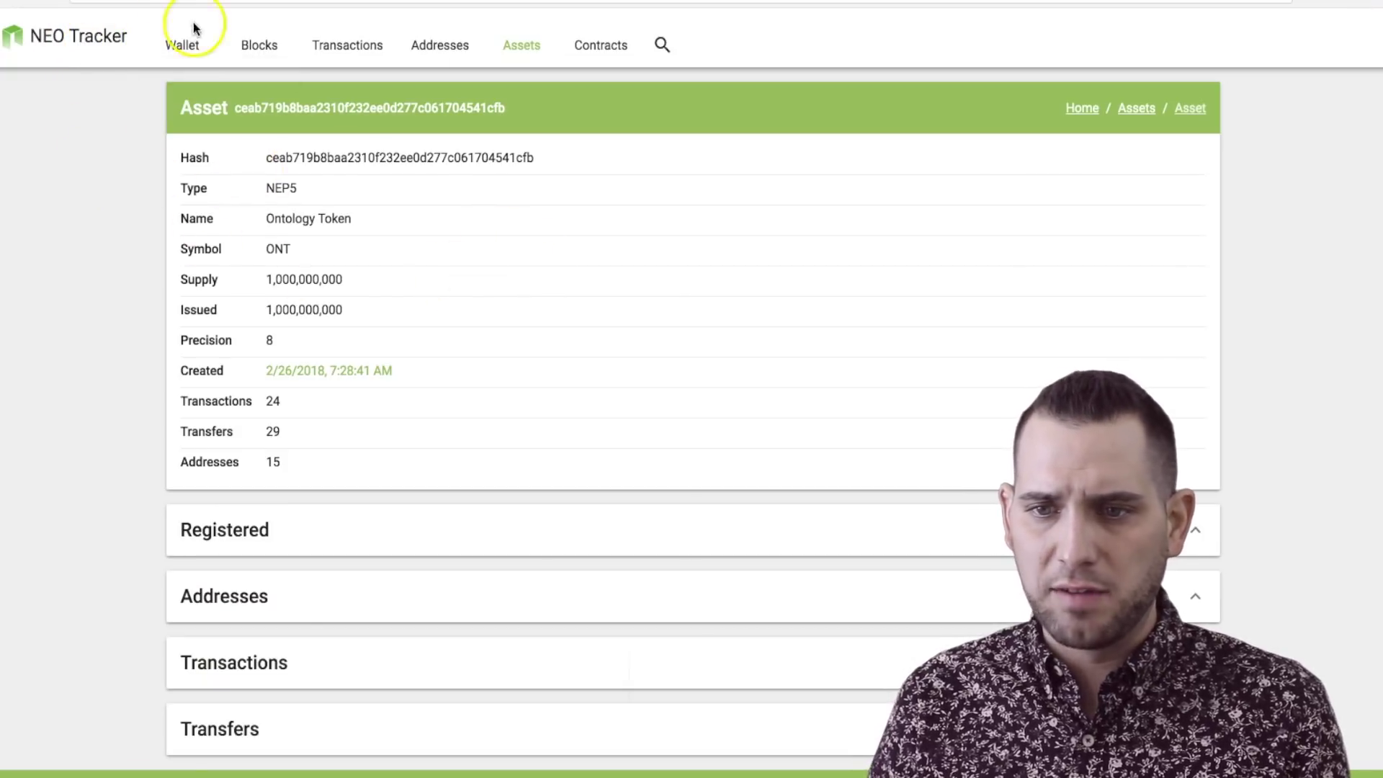
# - Go from the NEO Tracker home page through the Assets list to the ONT token's details
pyautogui.click(70, 36)
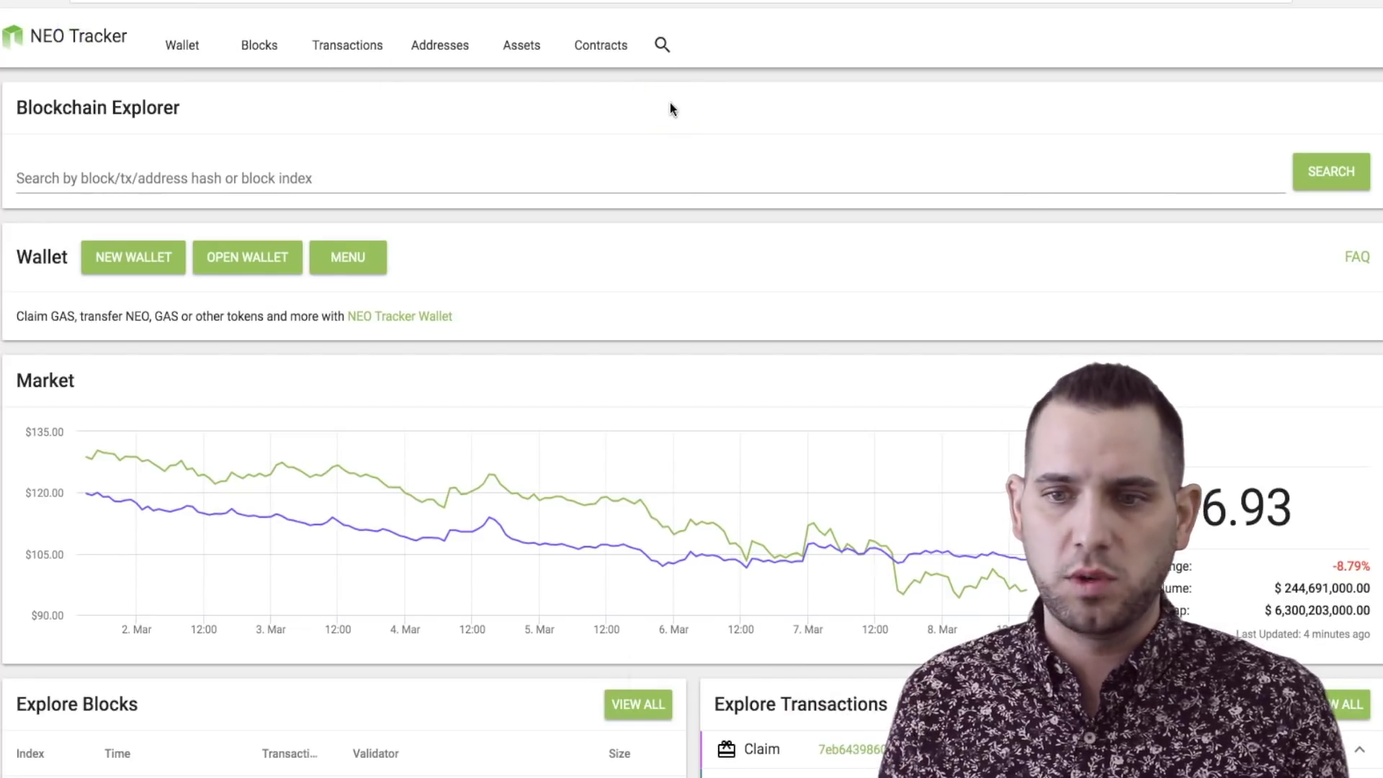
pyautogui.scroll(-10, 670, 110)
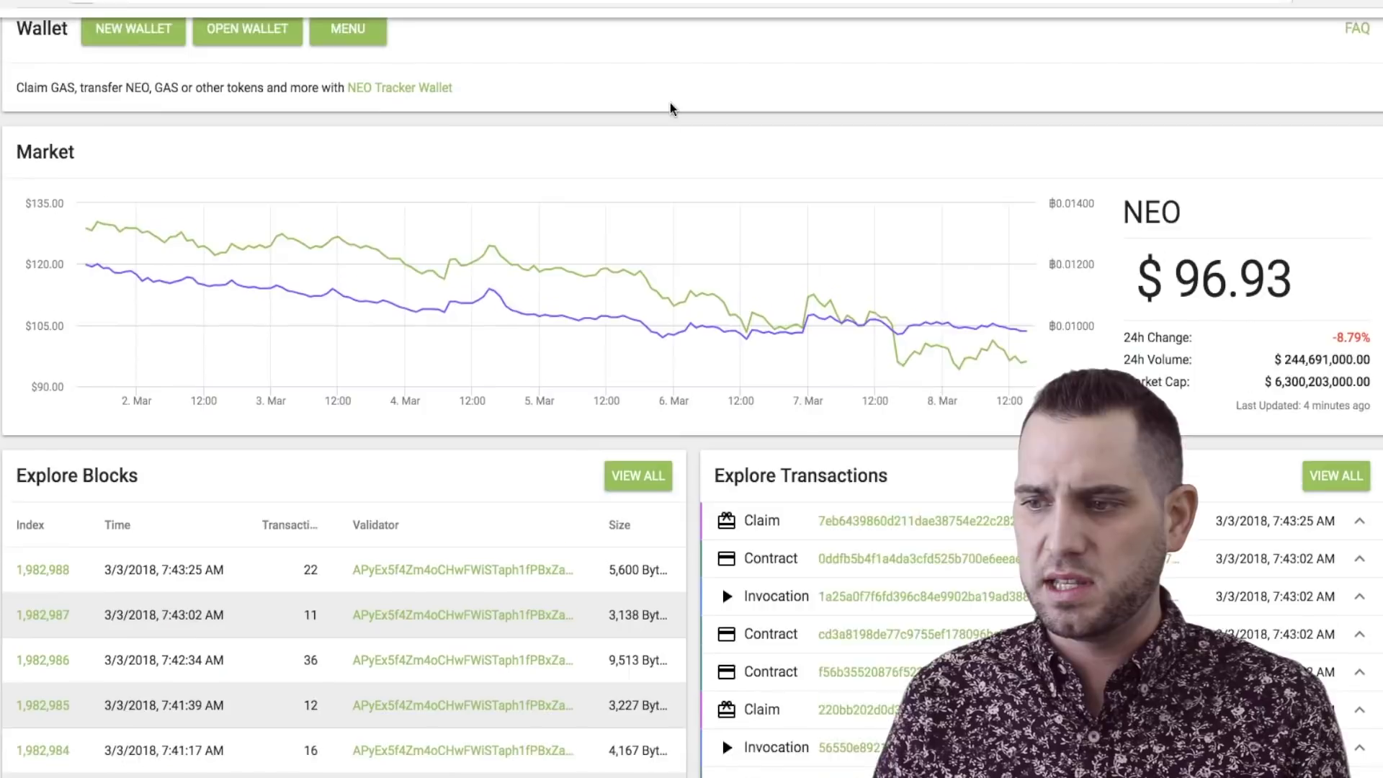
pyautogui.scroll(10, 670, 102)
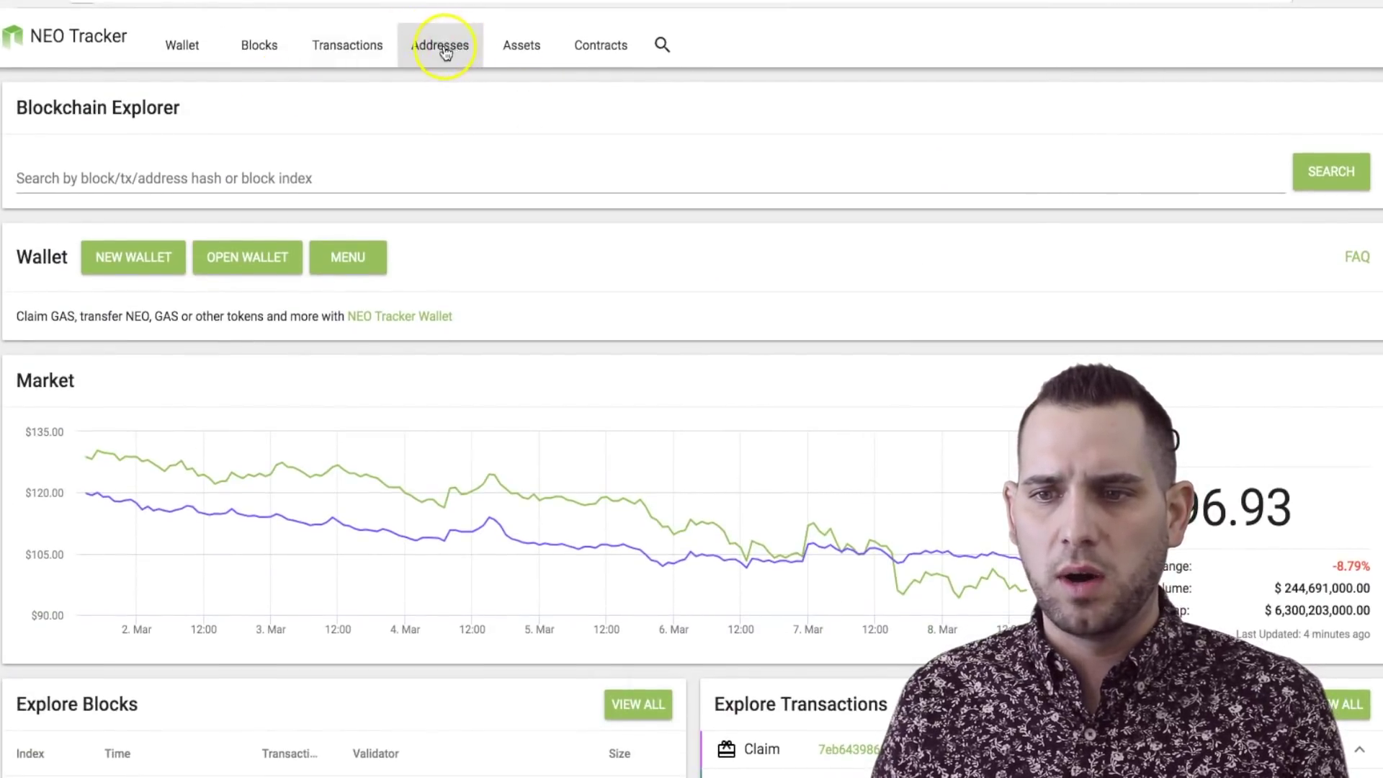
pyautogui.click(520, 58)
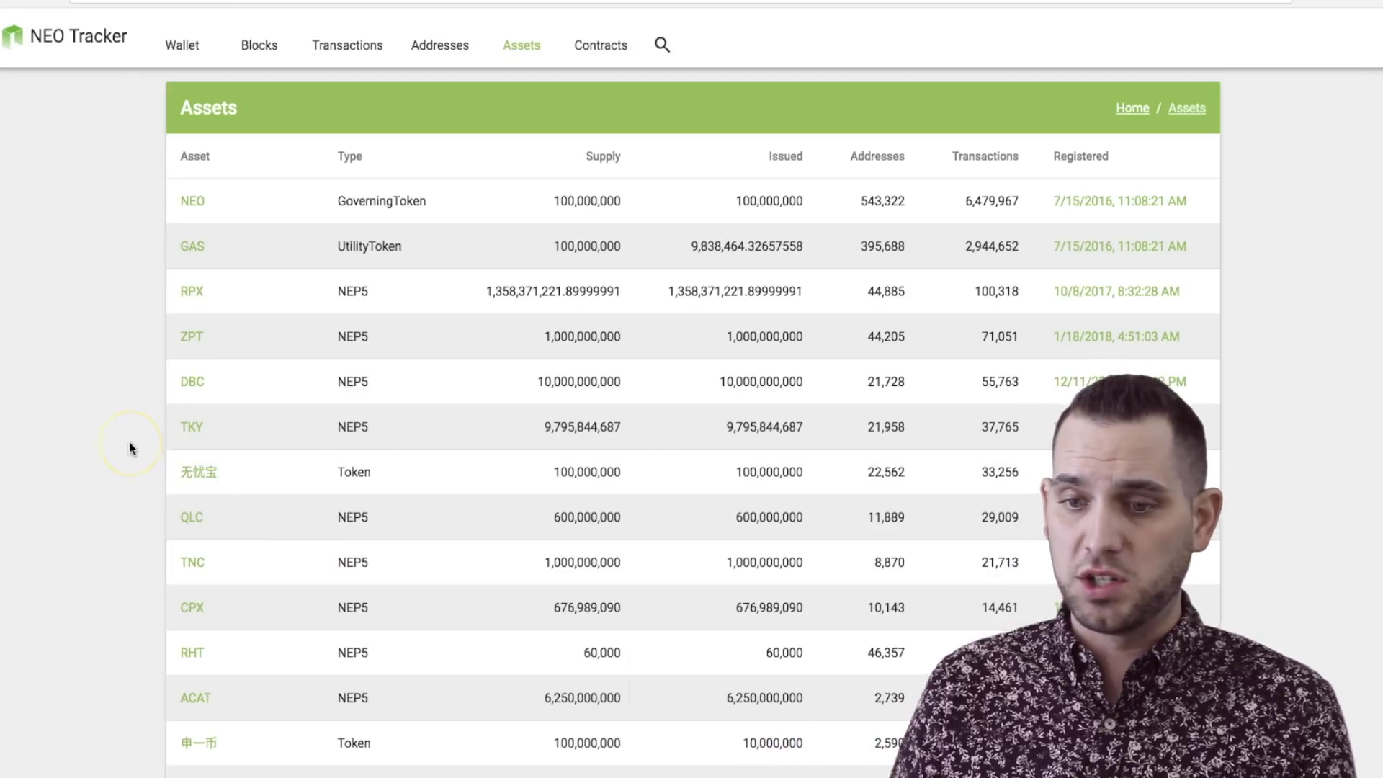
pyautogui.scroll(-2, 129, 443)
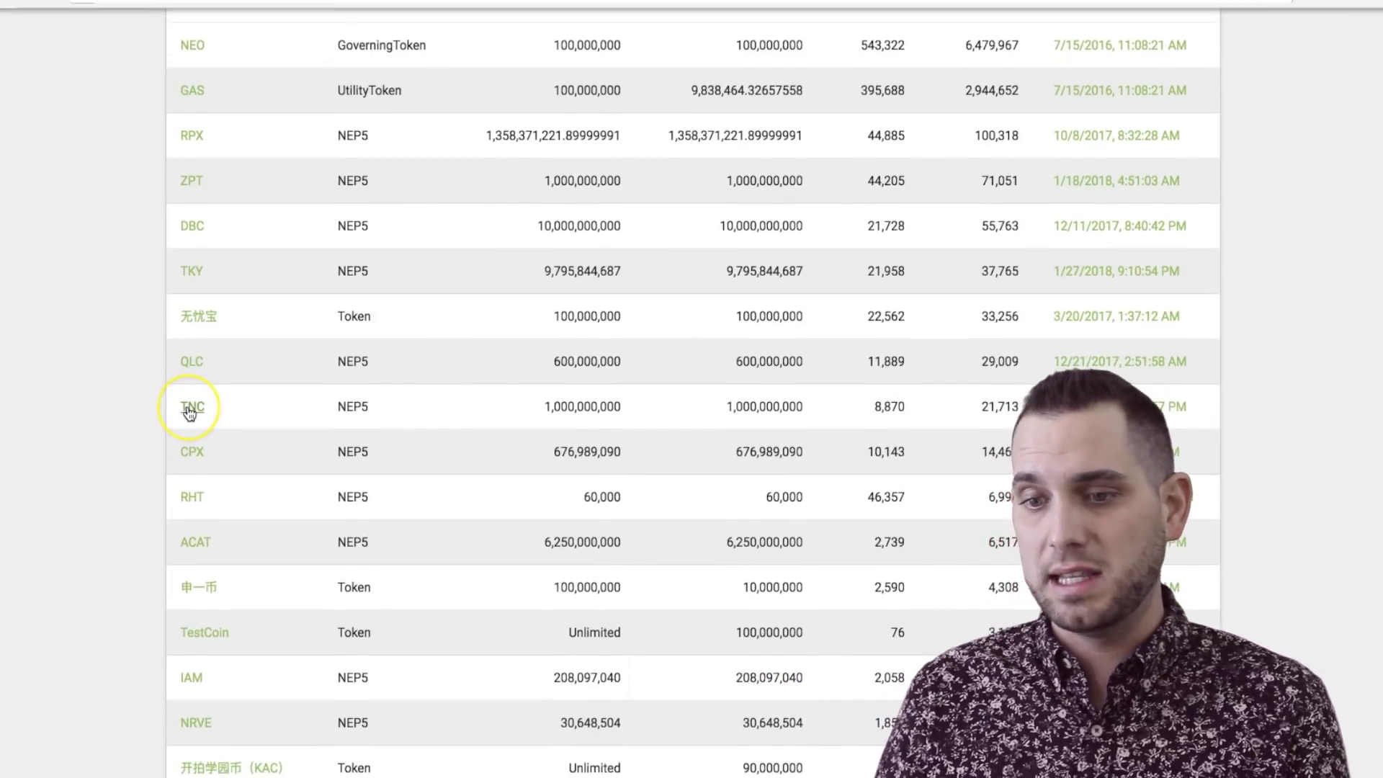
pyautogui.scroll(-4, 126, 426)
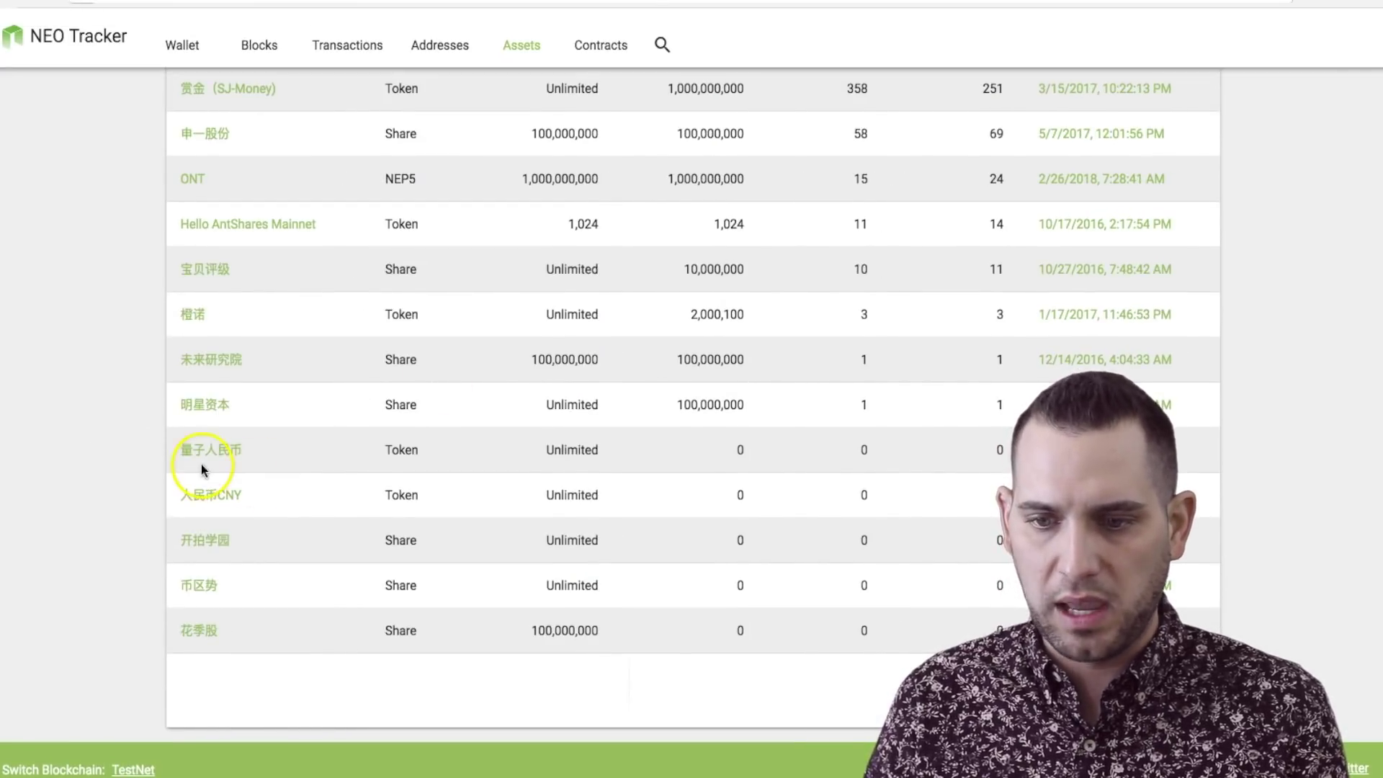
pyautogui.scroll(3, 62, 432)
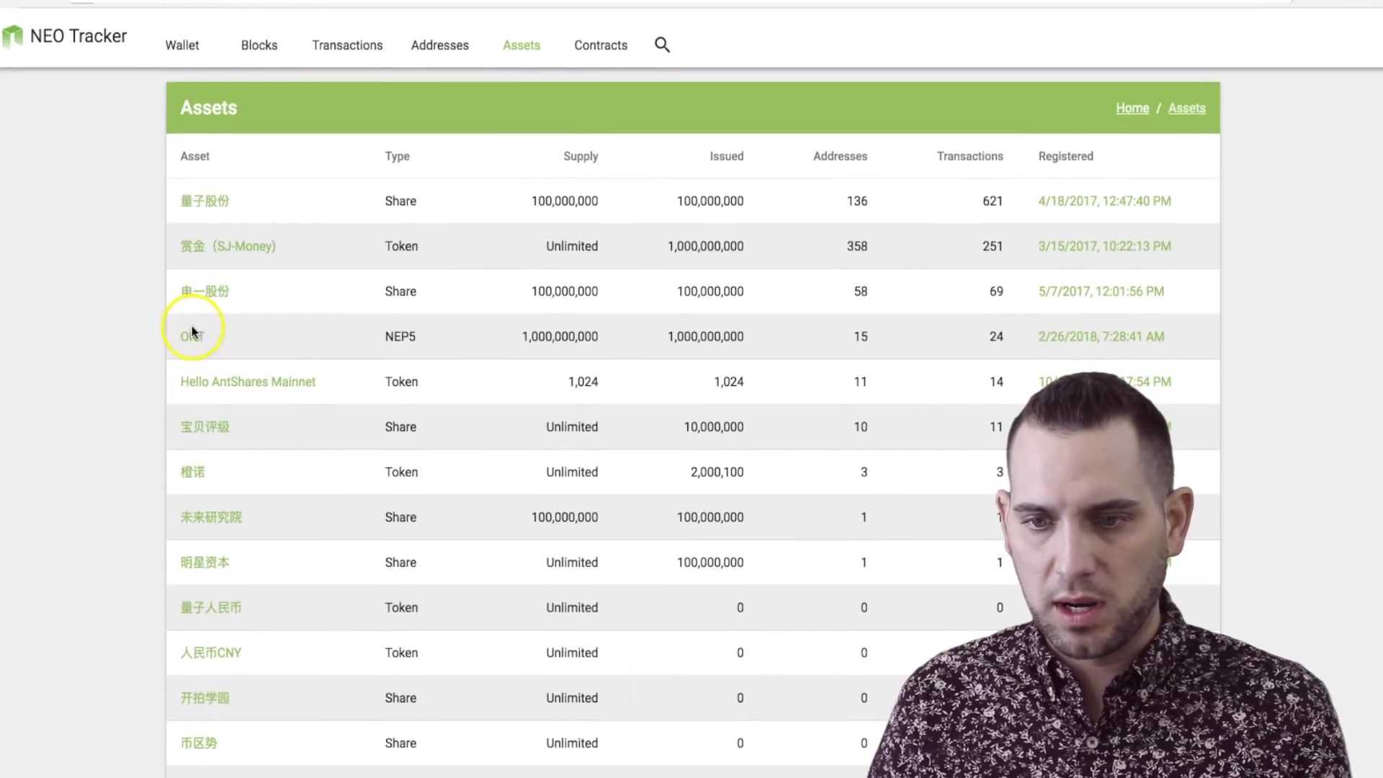
pyautogui.click(191, 334)
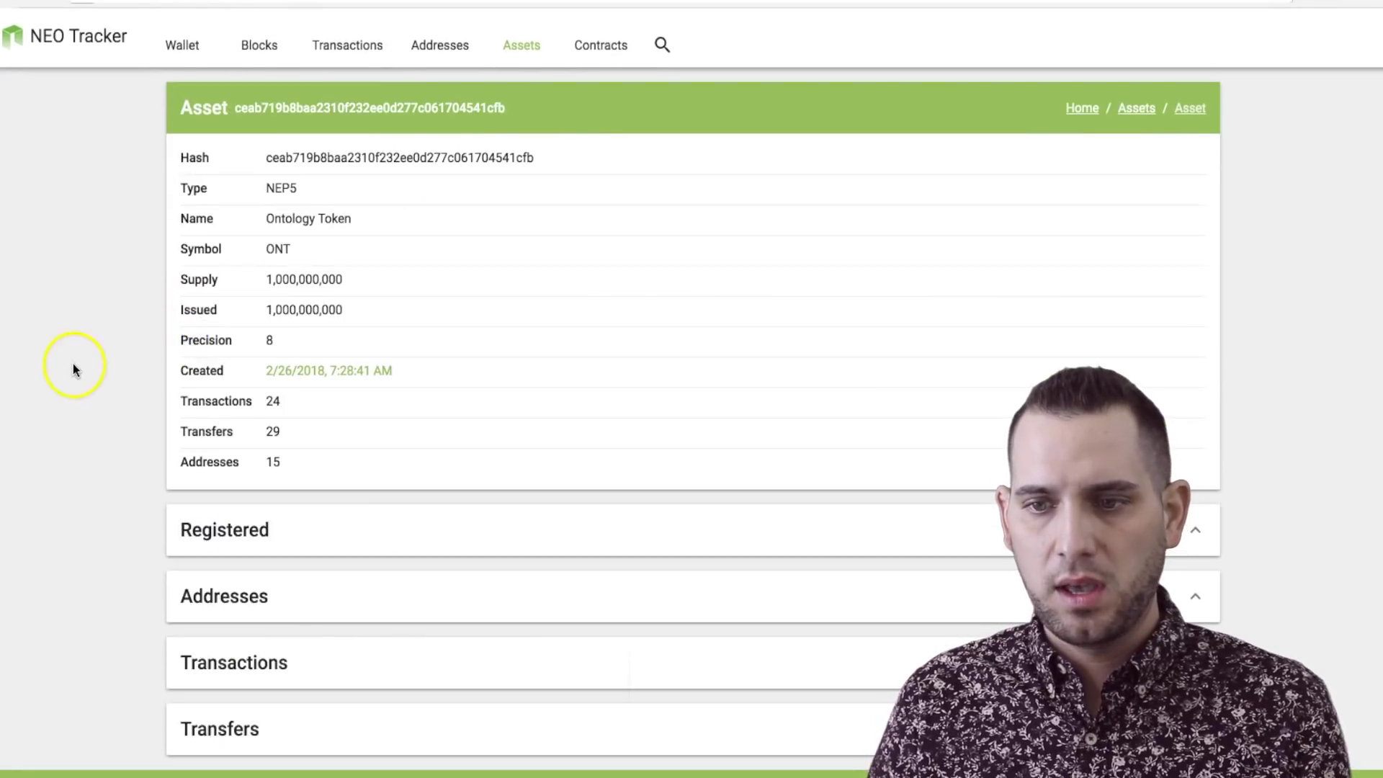
# - Select the ONT token's hash, then bring Neon Wallet to the front
pyautogui.moveTo(266, 158); pyautogui.dragTo(538, 158)
pyautogui.click(537, 158)
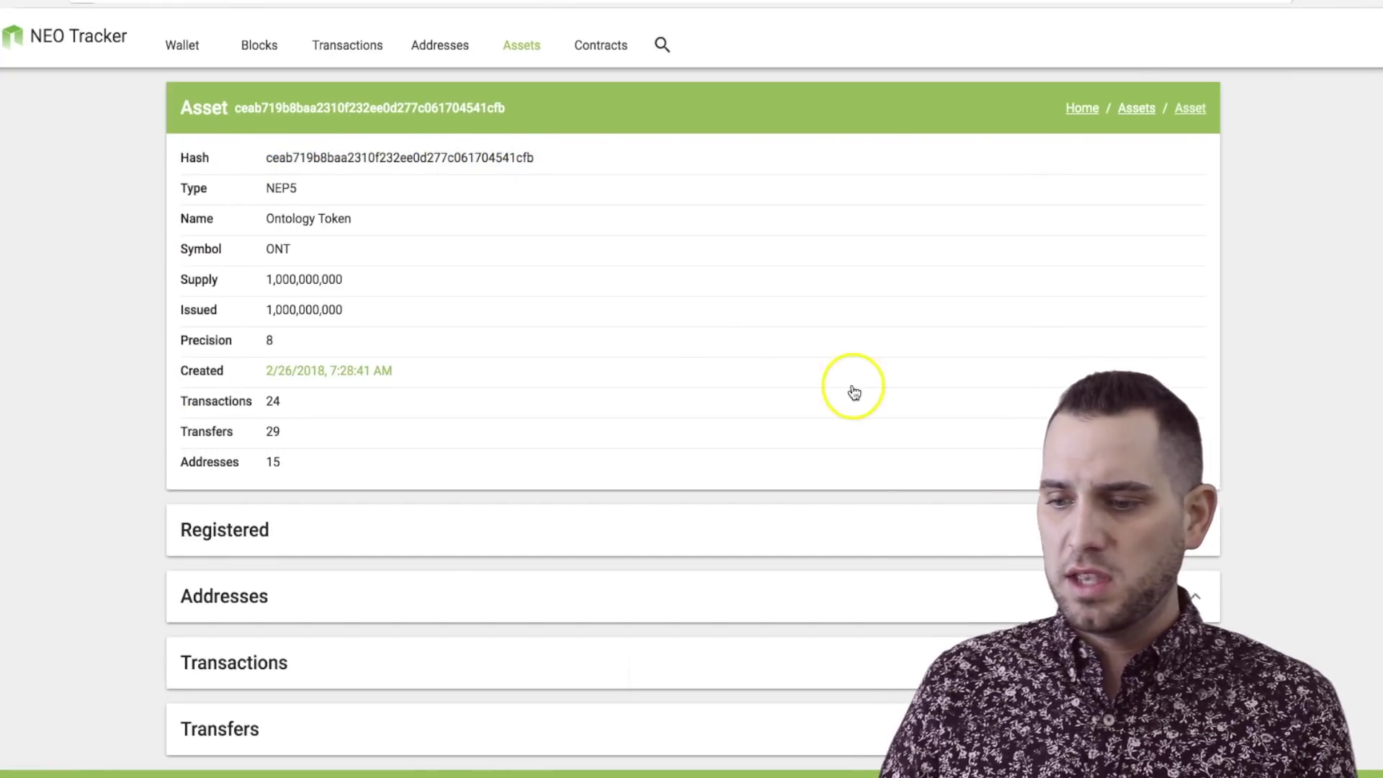
pyautogui.press('super+Tab')
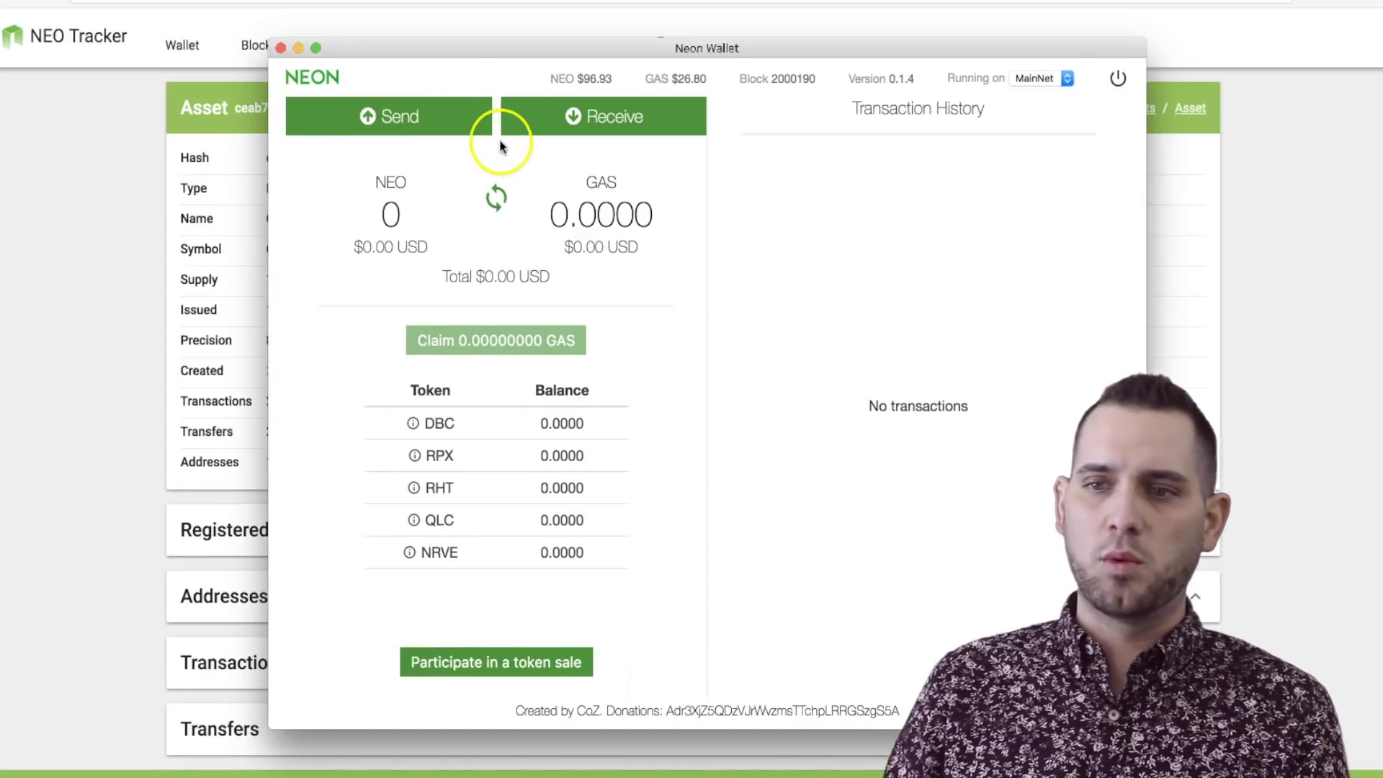
# - Log out of the current Neon wallet and open the Manage Neon settings page
pyautogui.click(478, 49)
pyautogui.moveTo(478, 49); pyautogui.dragTo(415, 27)
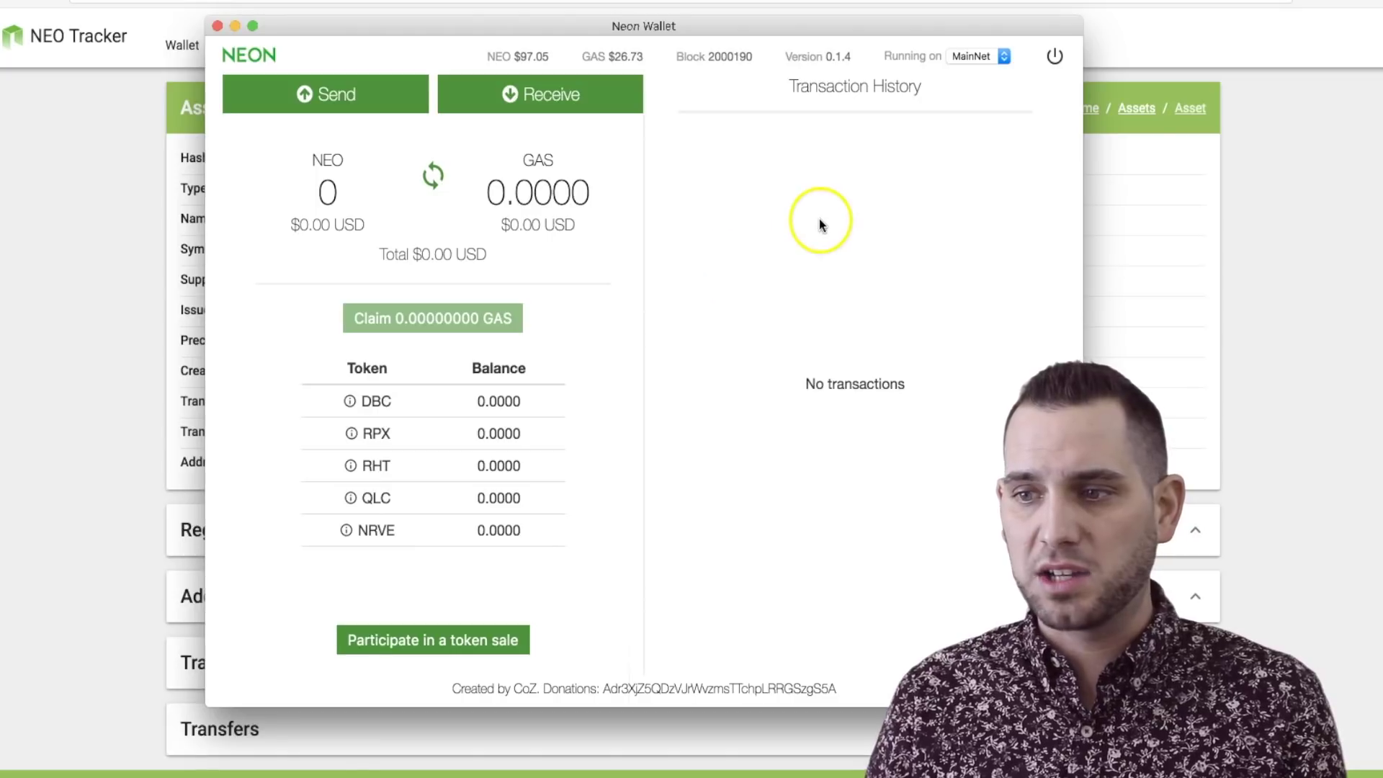
pyautogui.click(1054, 56)
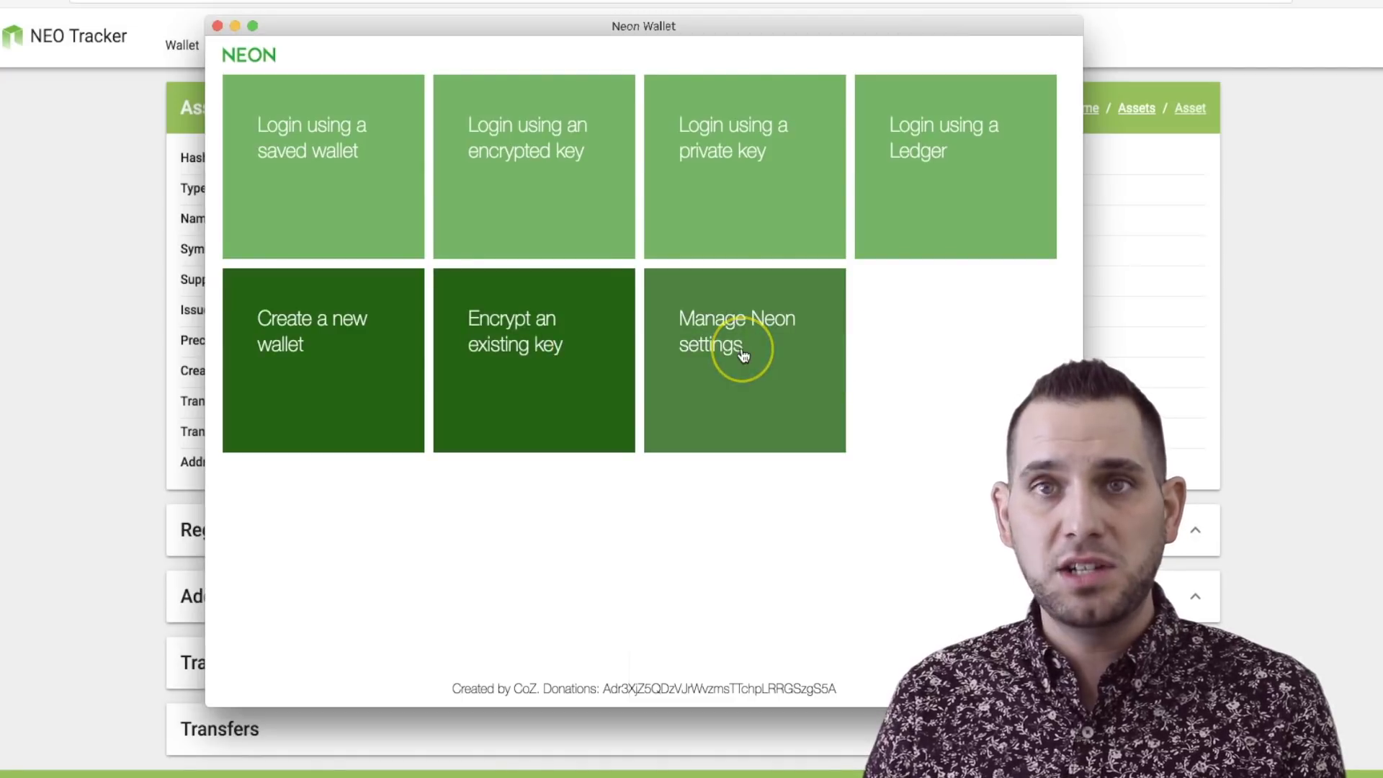
pyautogui.click(742, 354)
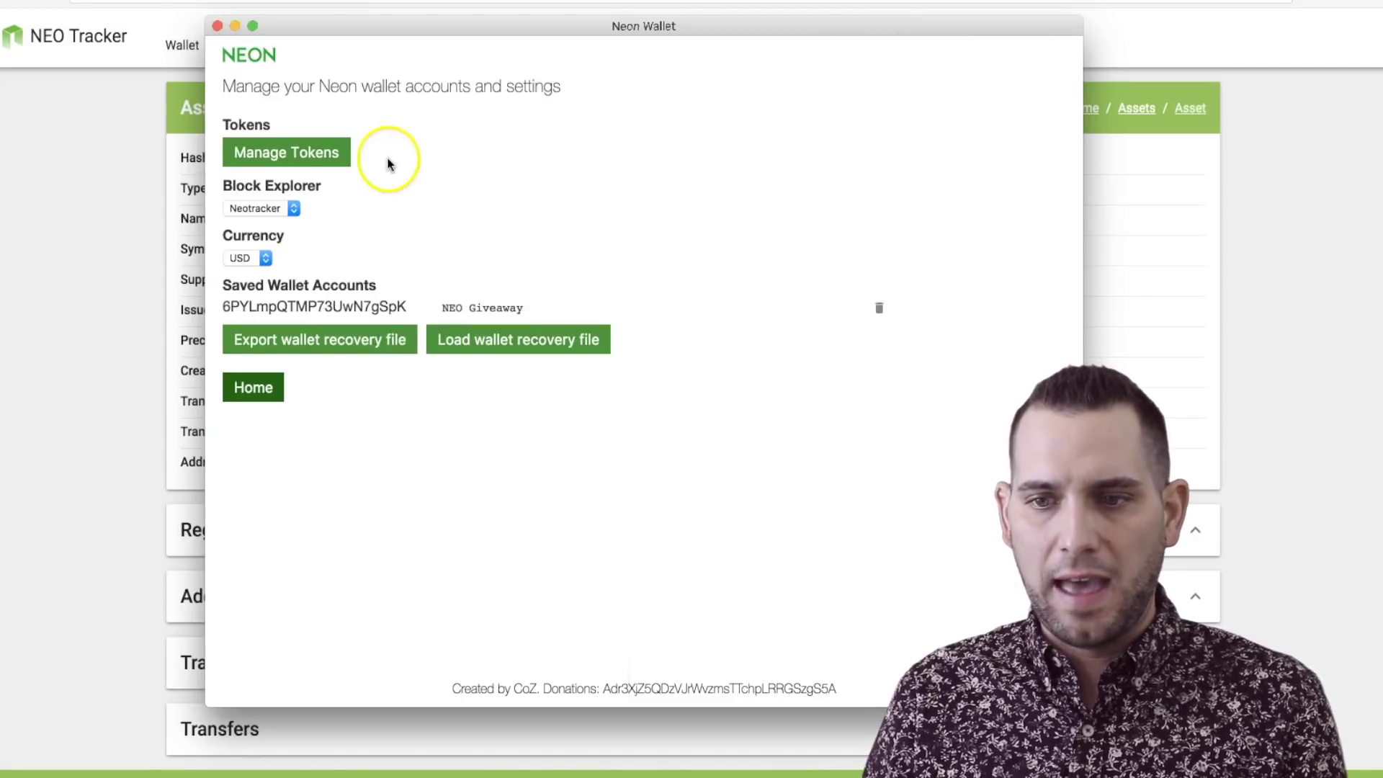
# - Add a new token entry in Manage Tokens and copy the ONT hash from NEO Tracker
pyautogui.click(317, 155)
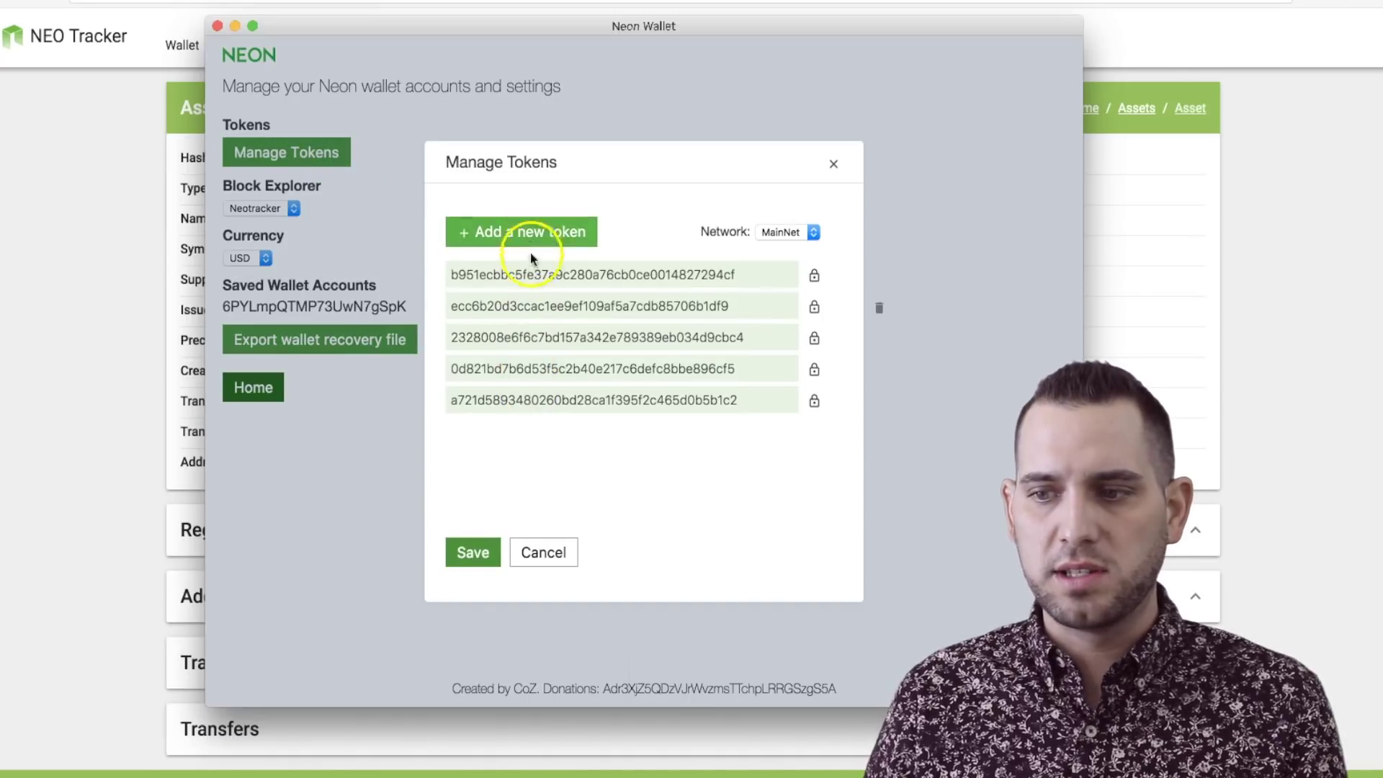
pyautogui.click(513, 238)
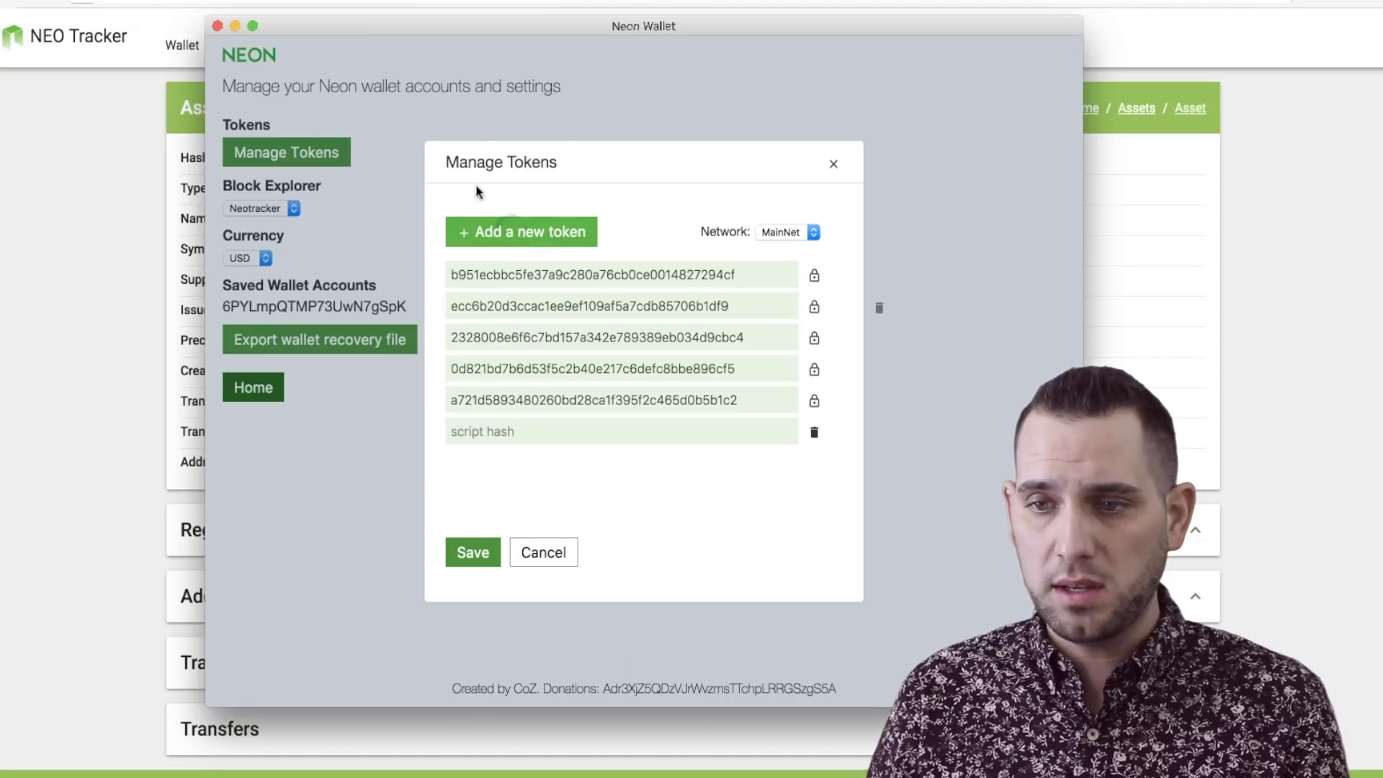
pyautogui.moveTo(513, 27); pyautogui.dragTo(974, 27)
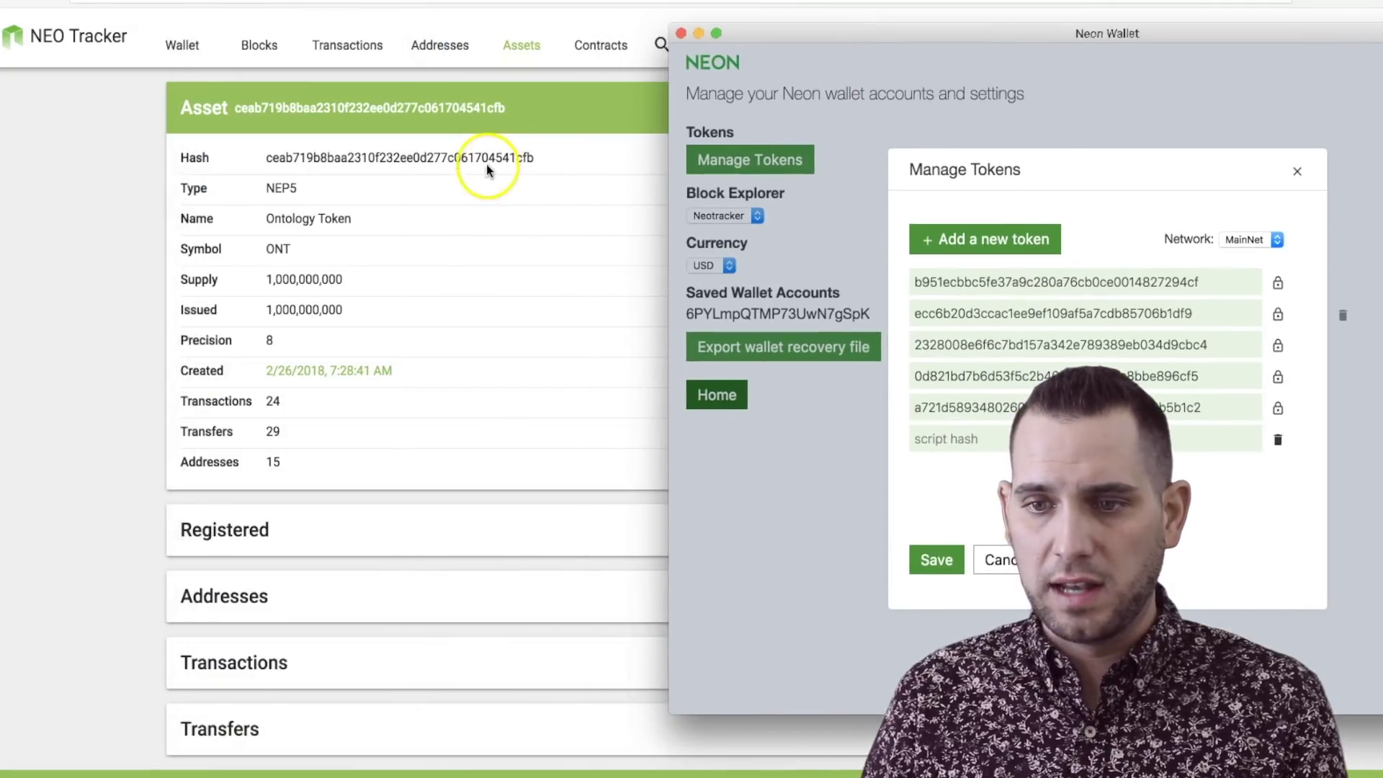
pyautogui.click(463, 152)
pyautogui.doubleClick(429, 157)
pyautogui.press('super+c')
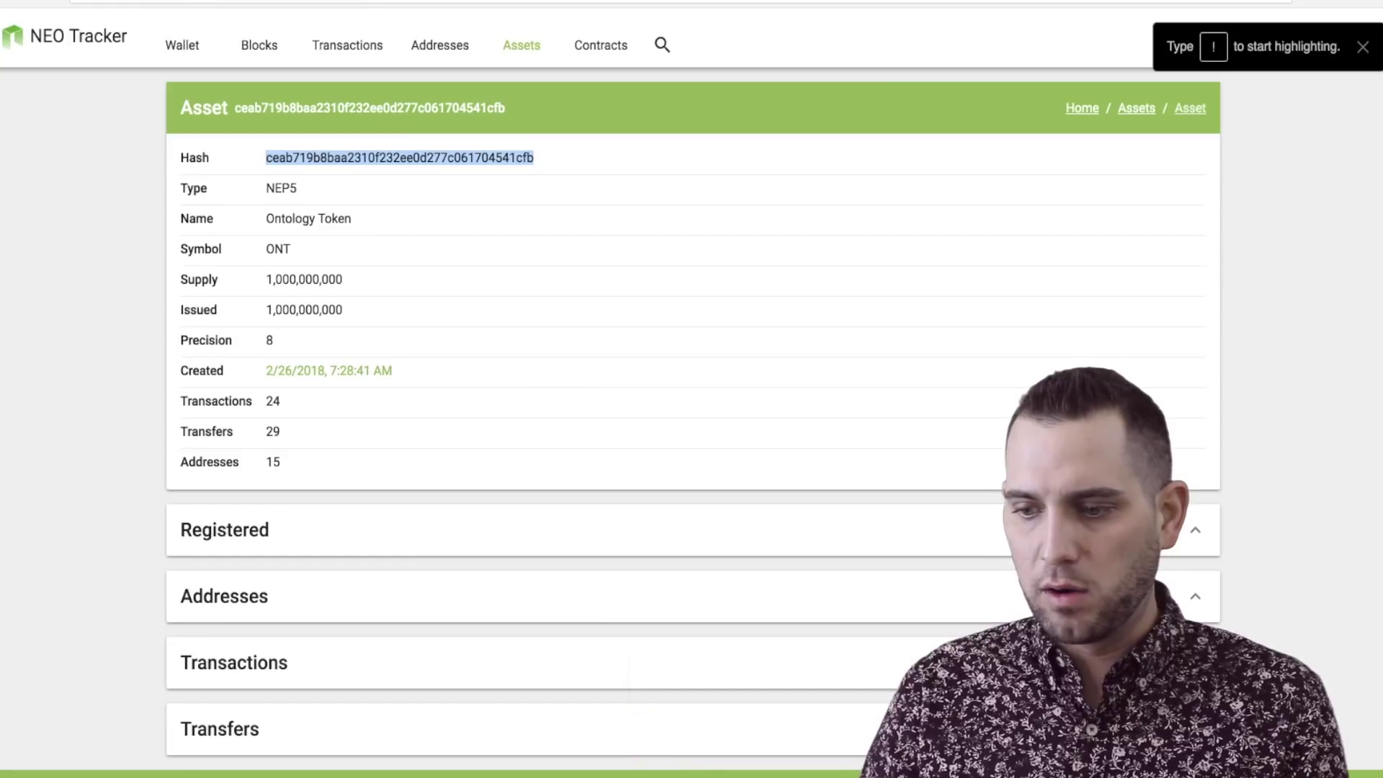
pyautogui.press('super+Tab')
# - Paste the ONT script hash ceab719b8baa2310f232ee0d277c061704541cfb into the new entry and save
pyautogui.moveTo(858, 40); pyautogui.dragTo(181, 103)
pyautogui.click(296, 504)
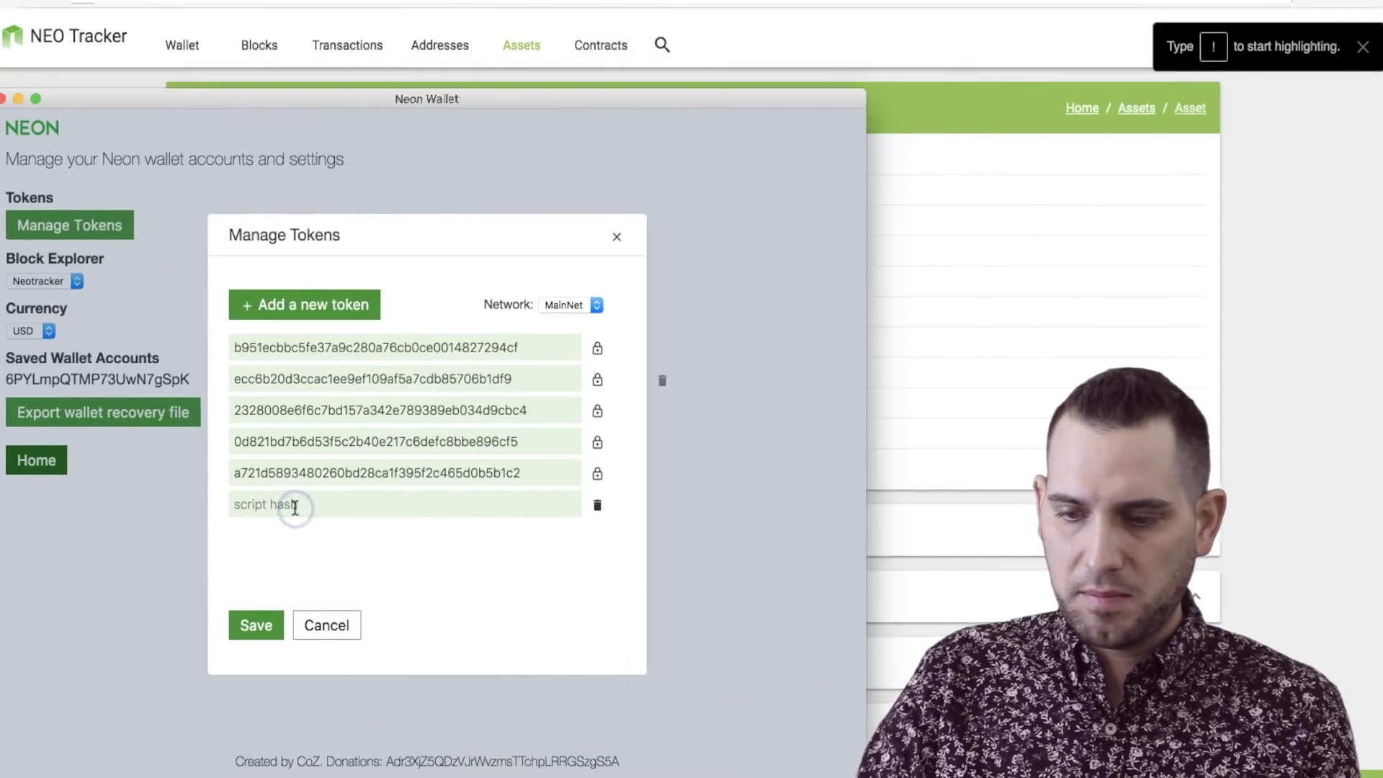
pyautogui.press('super+v')
pyautogui.click(256, 625)
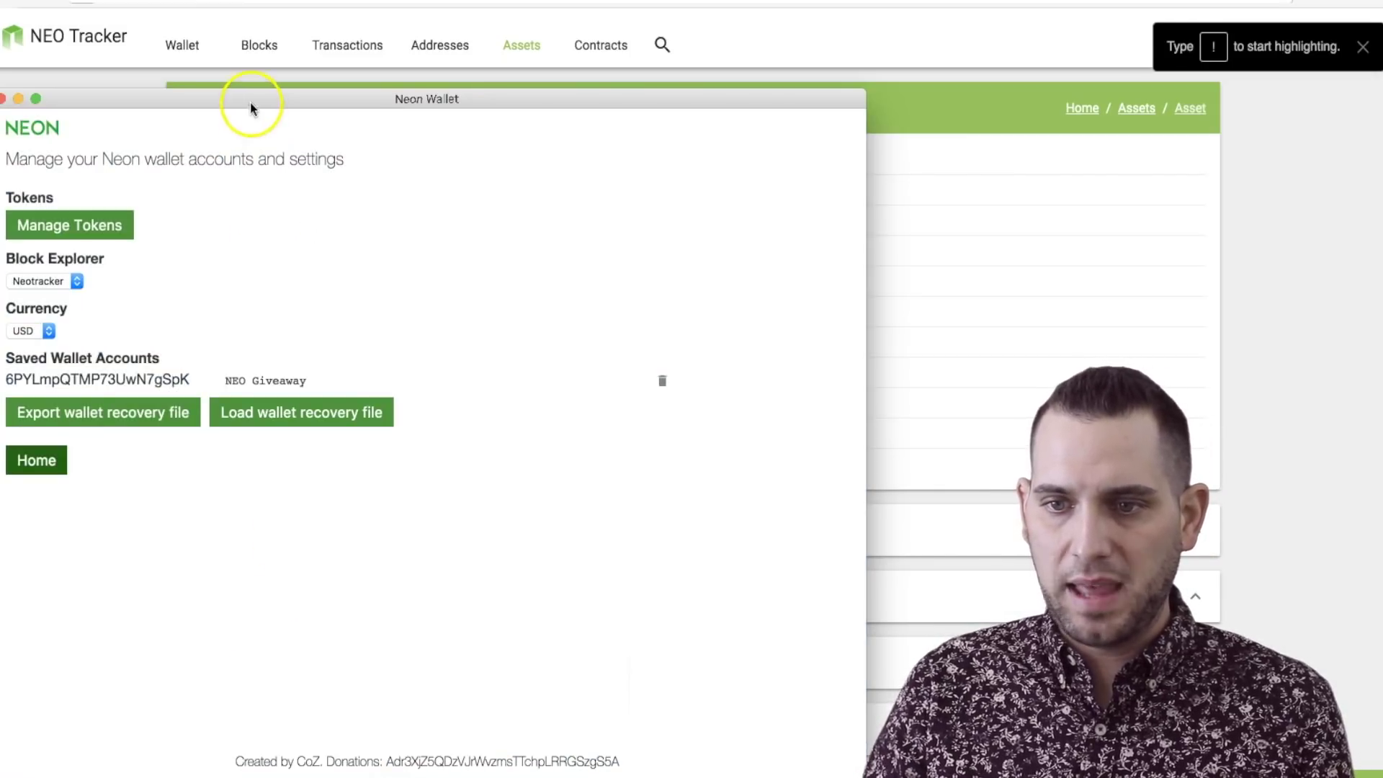
pyautogui.moveTo(253, 99); pyautogui.dragTo(442, 12)
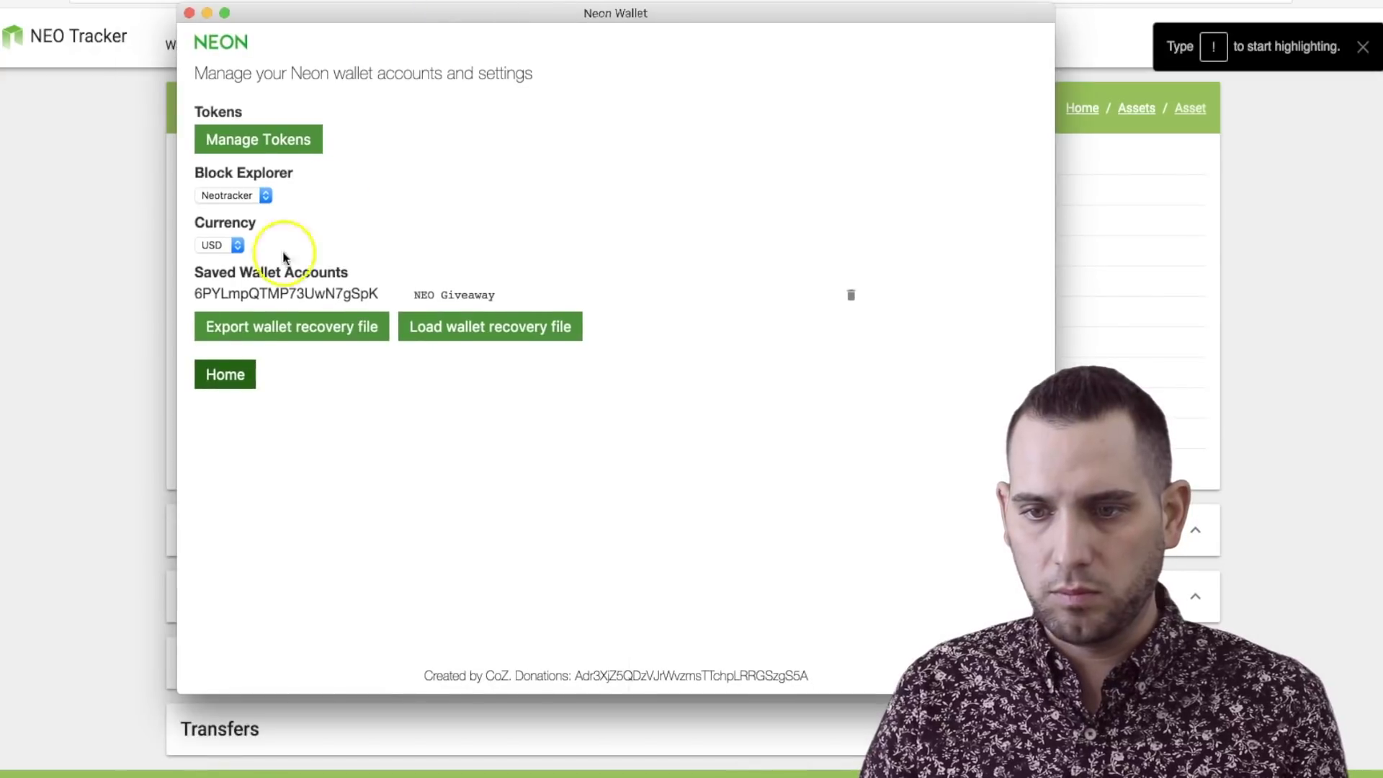
# - Log back into Neon Wallet from the home menu with the Ledger Nano S
pyautogui.click(229, 372)
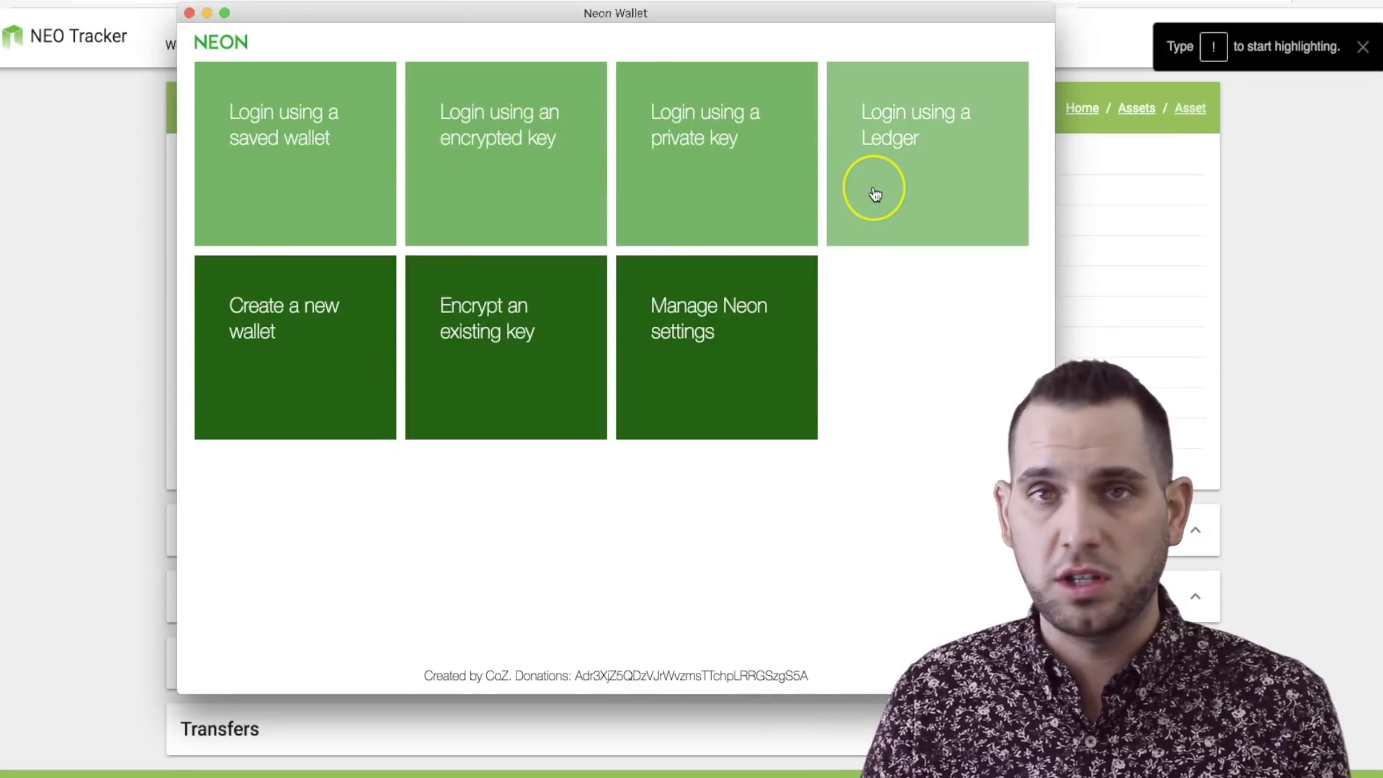
pyautogui.click(875, 195)
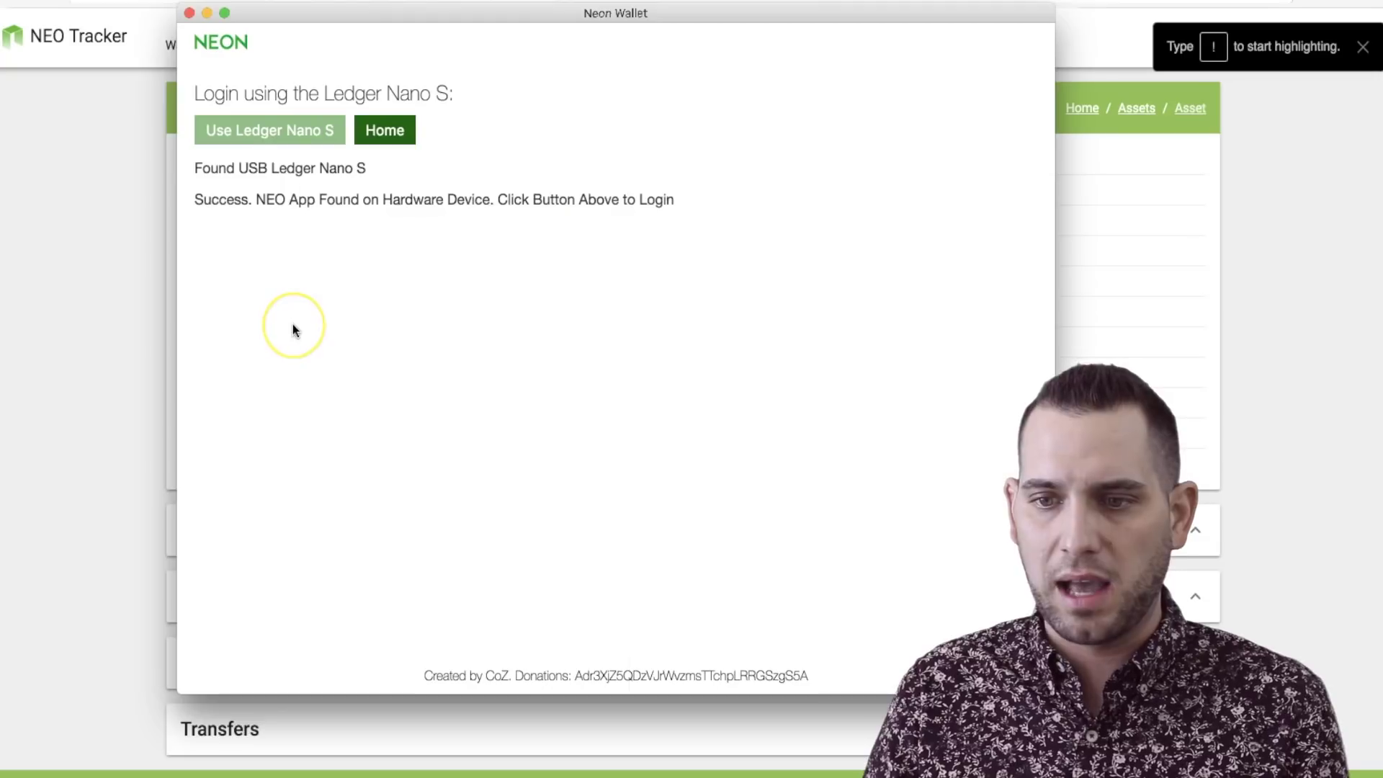
pyautogui.click(278, 132)
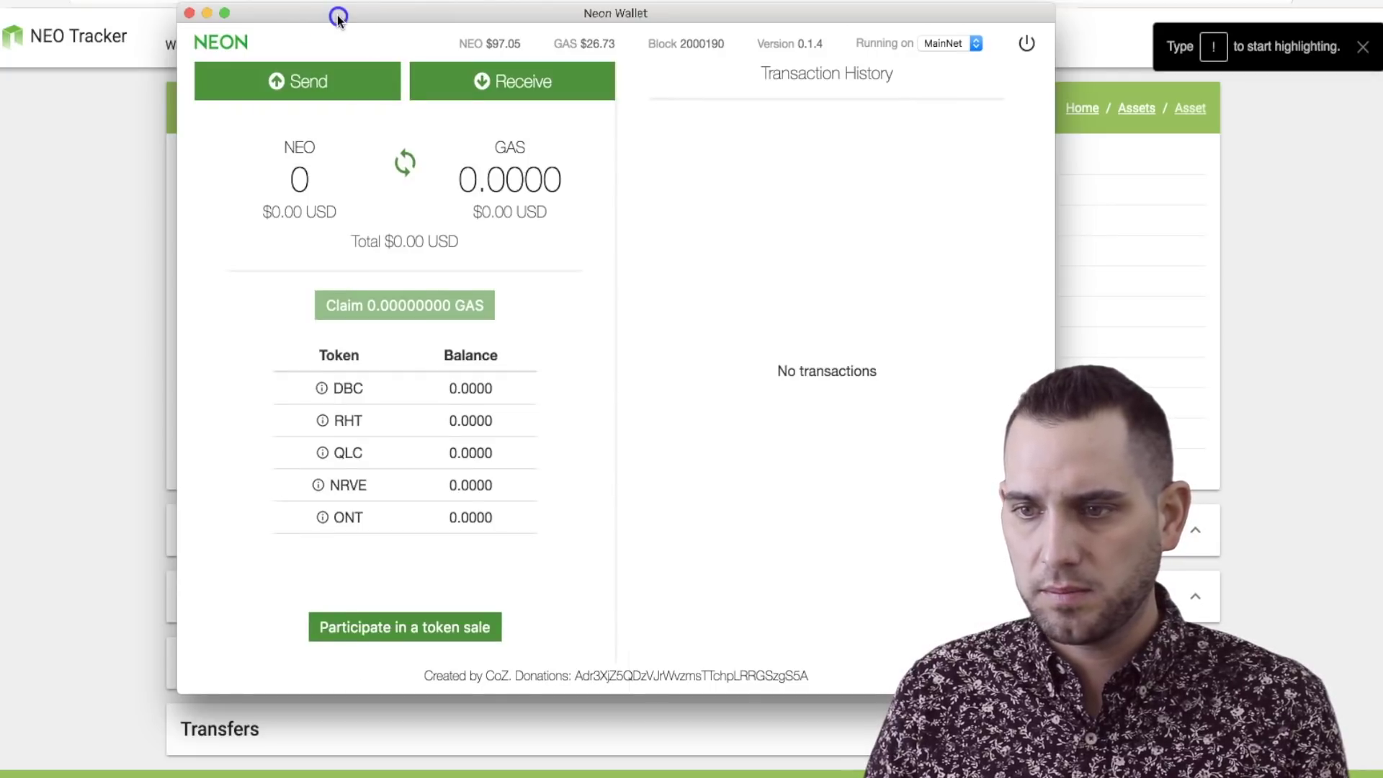
pyautogui.moveTo(337, 18); pyautogui.dragTo(374, 7)
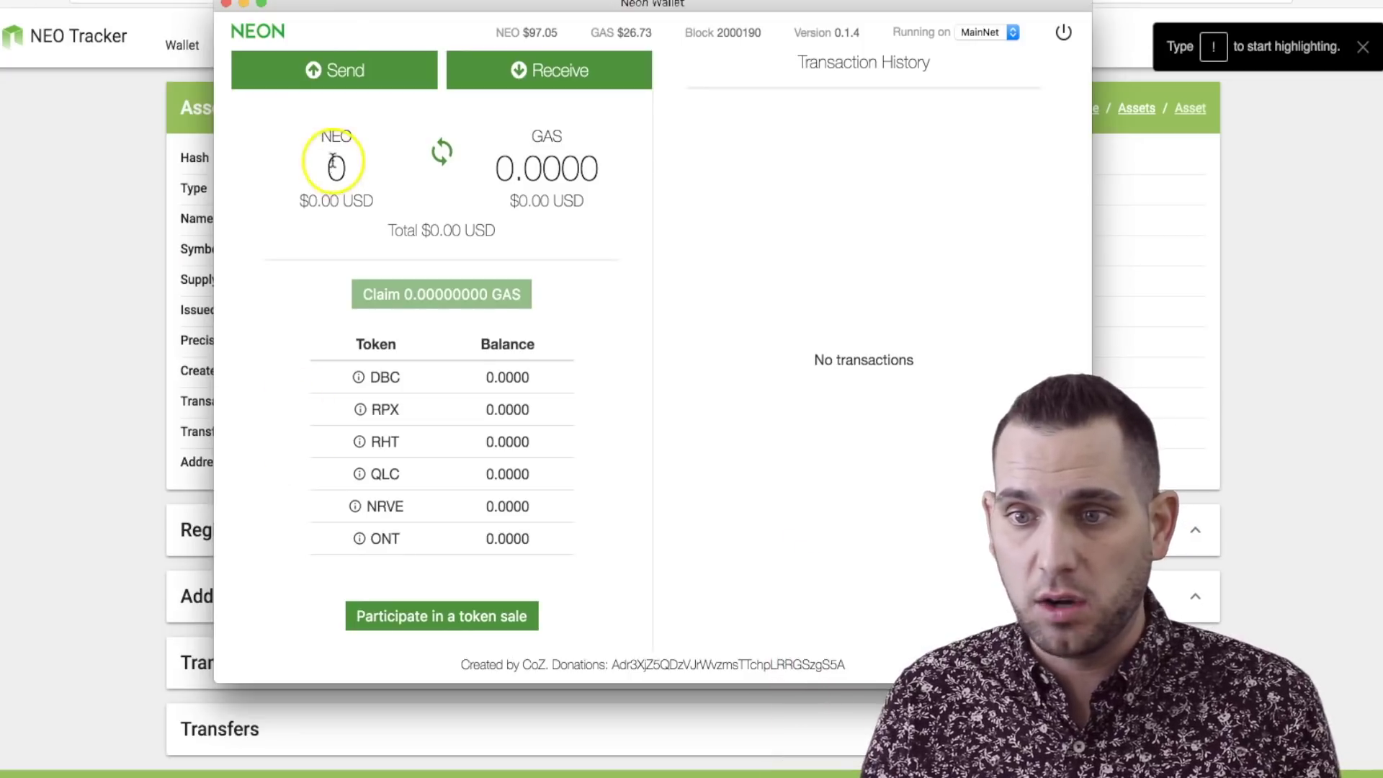
pyautogui.moveTo(331, 6); pyautogui.dragTo(796, 1)
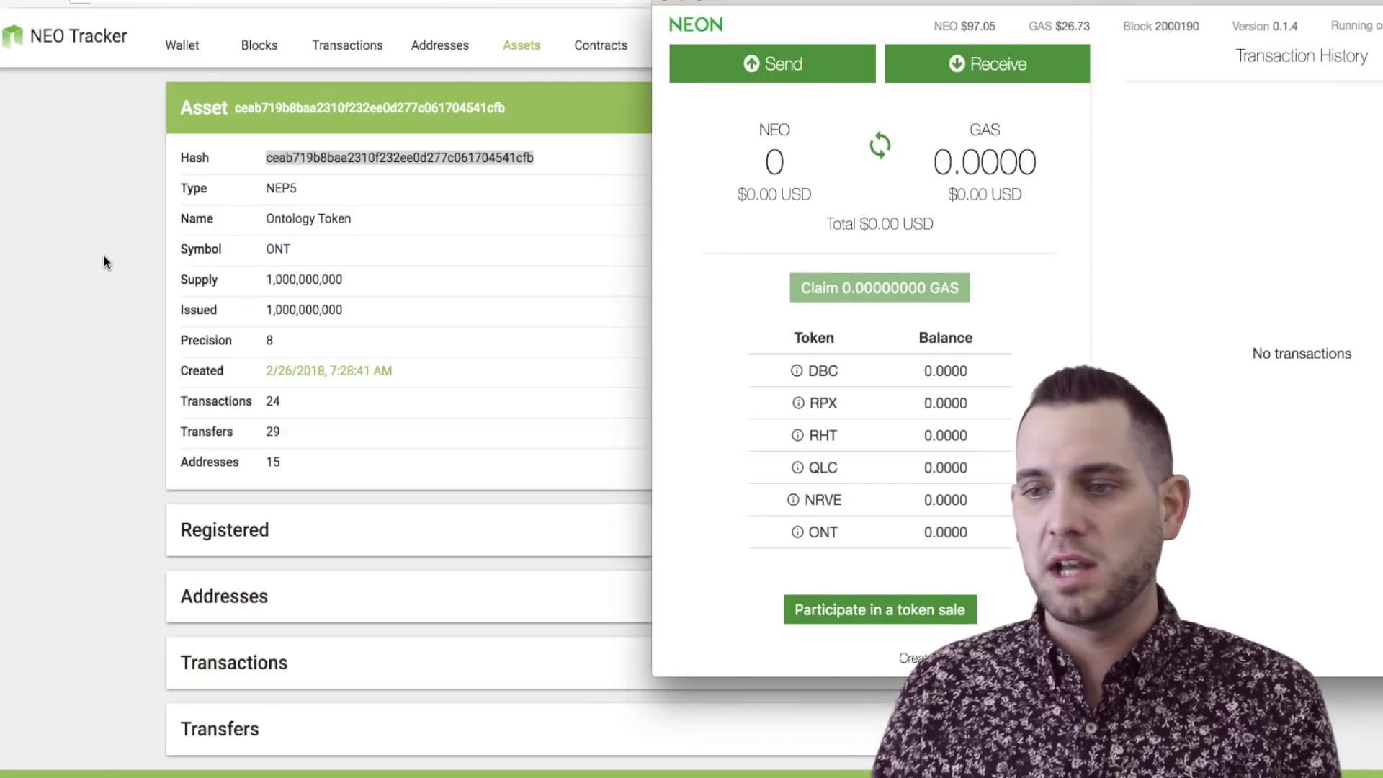
pyautogui.moveTo(765, 1); pyautogui.dragTo(1113, 10)
# - Bring NEO Tracker forward and return to its full Assets list
pyautogui.click(129, 229)
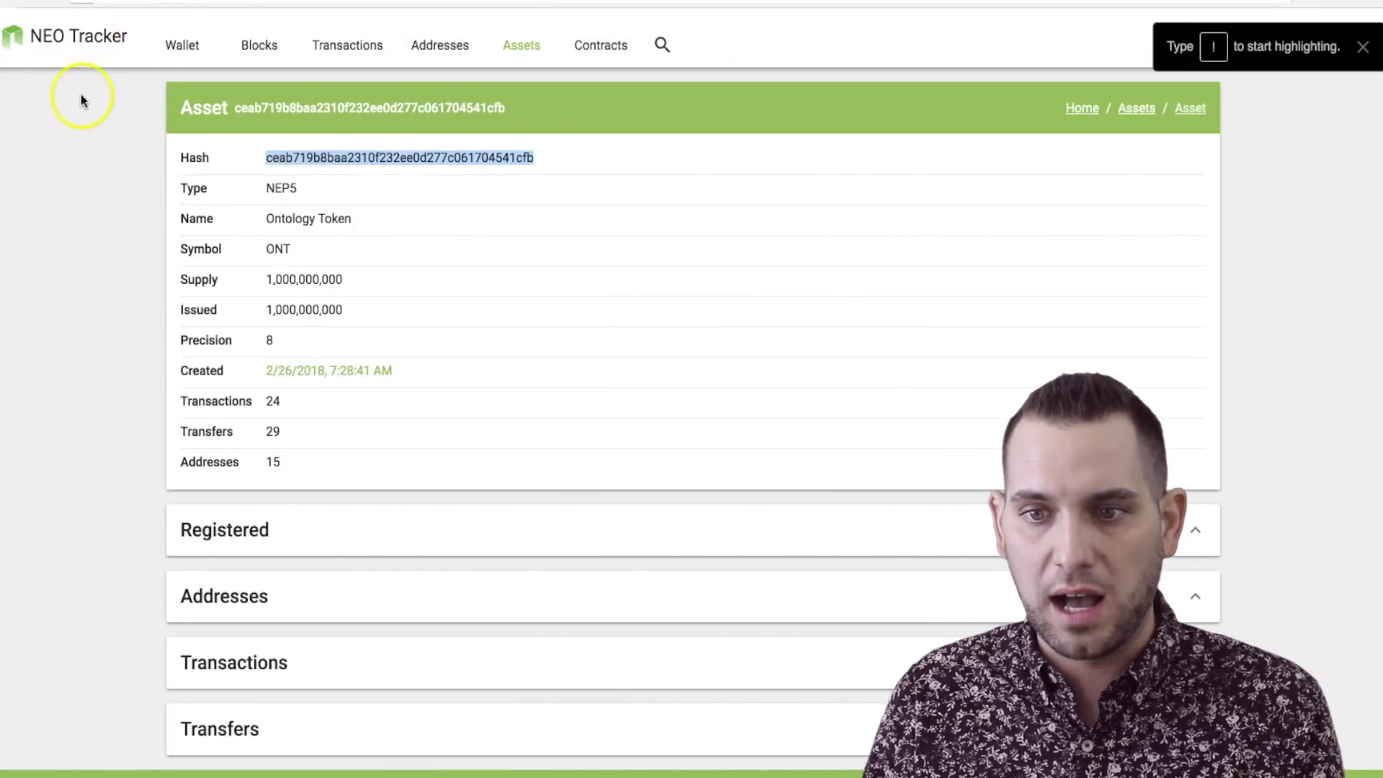
pyautogui.click(512, 53)
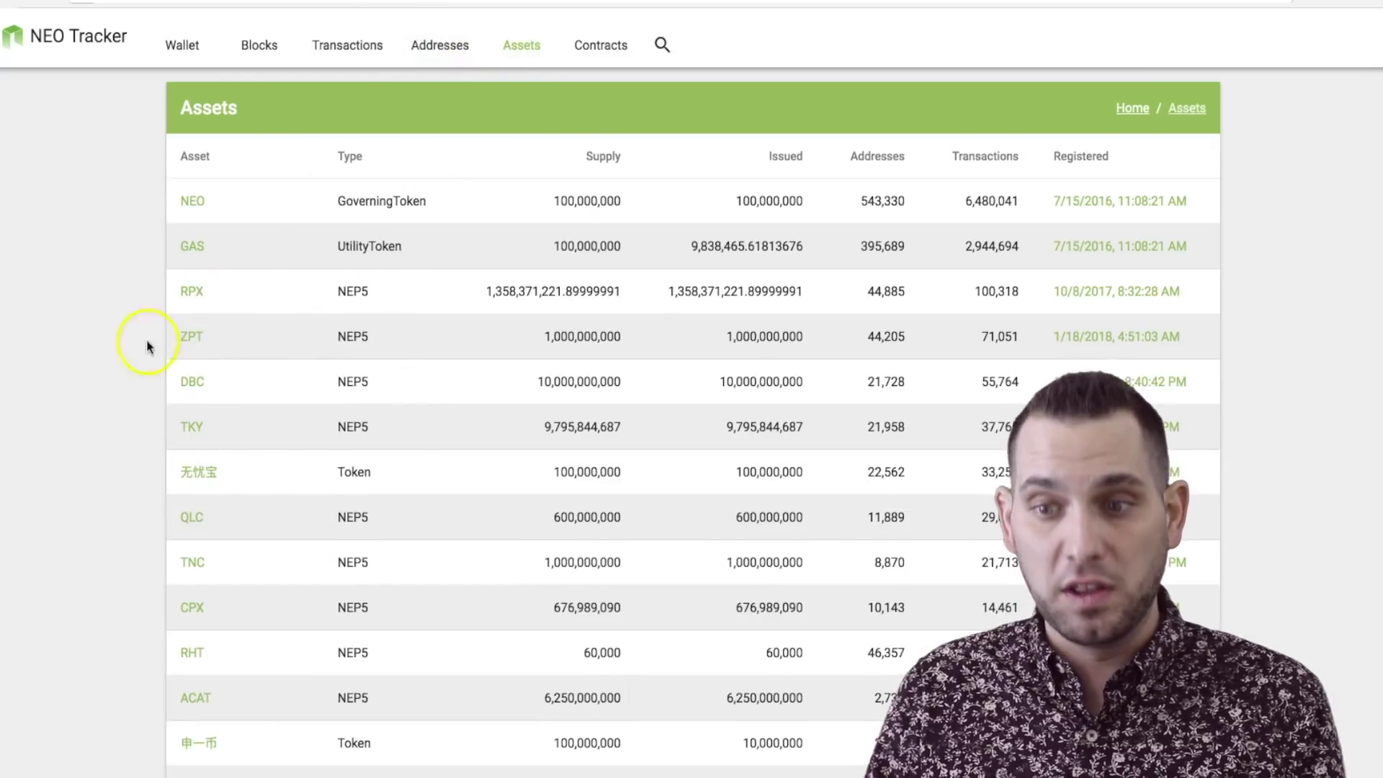